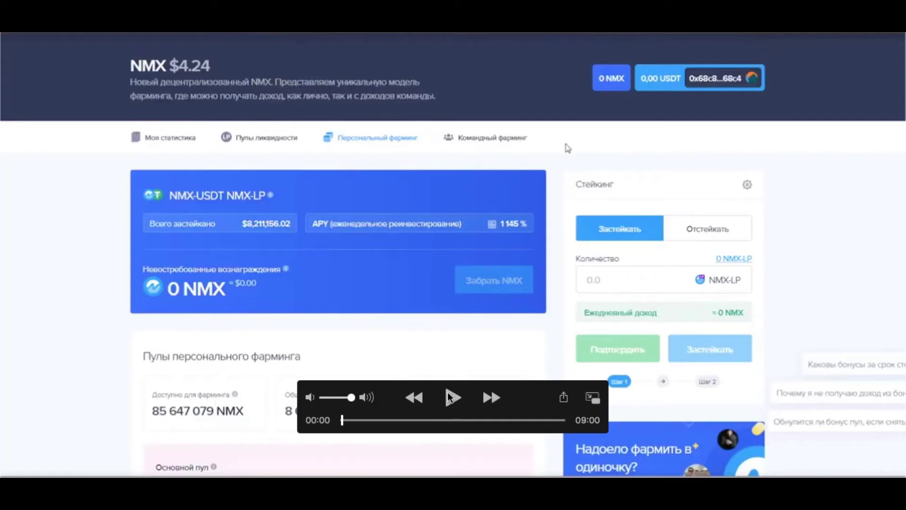
left_click(451, 397)
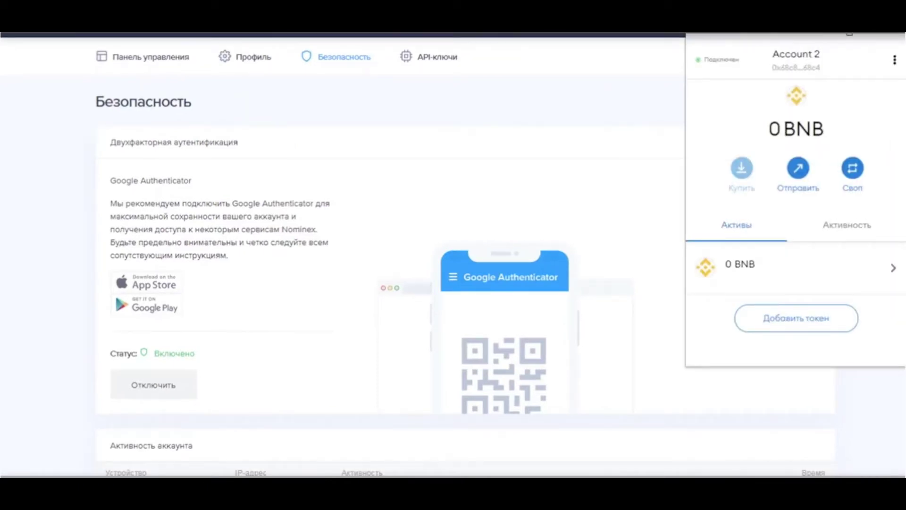
- Choose Binance Smart Chain Mainnet as the wallet's network and close the wallet
left_click(847, 34)
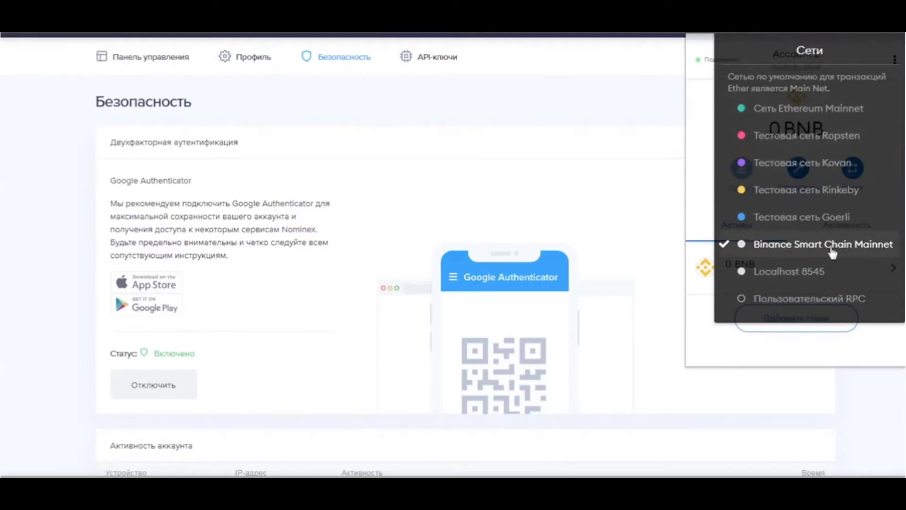
left_click(873, 249)
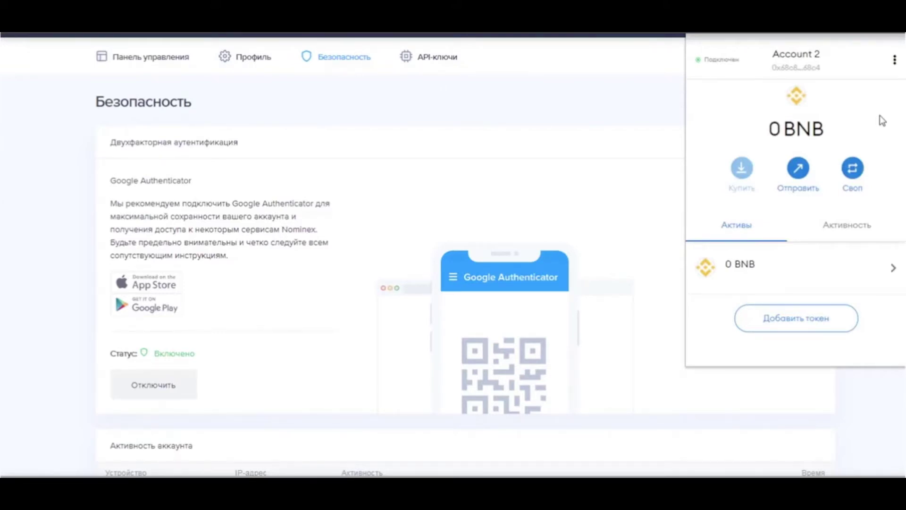
left_click(897, 33)
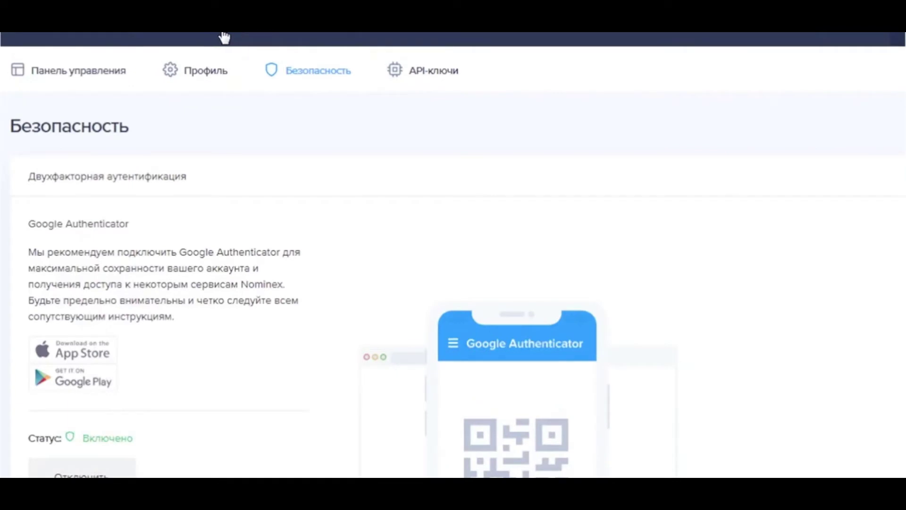
- Open the Мои NMX page and connect the external crypto wallet through Brave, Metamask
mouse_move(267, 35)
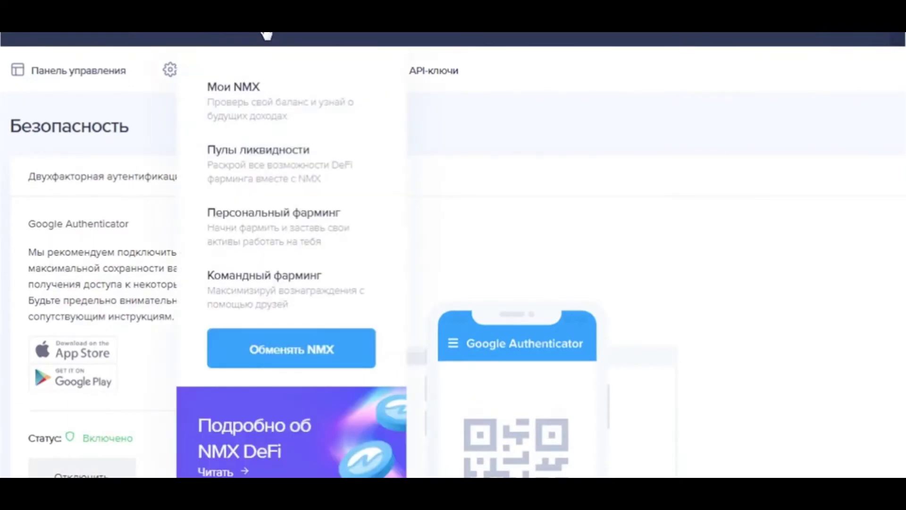
left_click(249, 104)
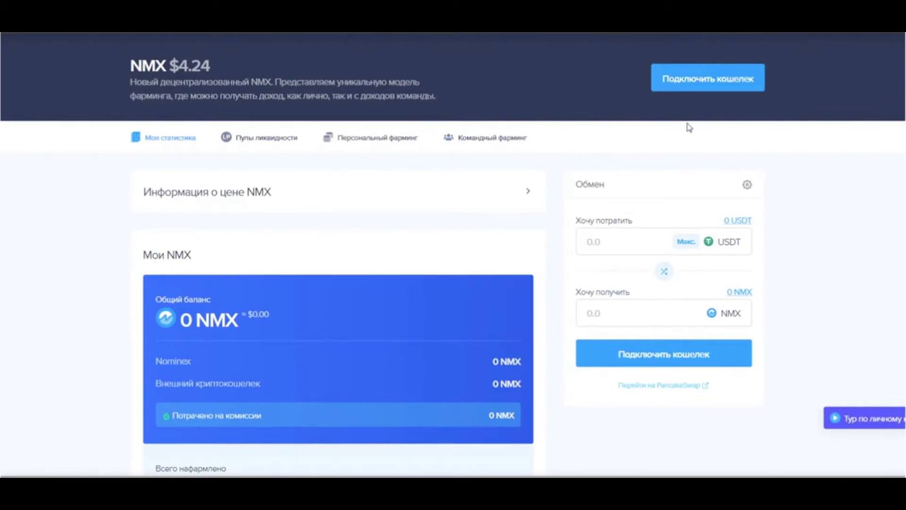
left_click(708, 84)
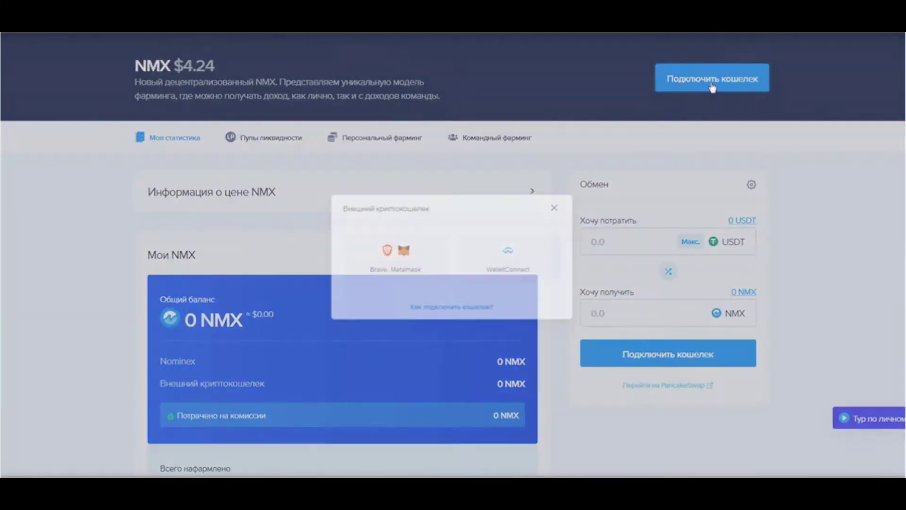
left_click(402, 269)
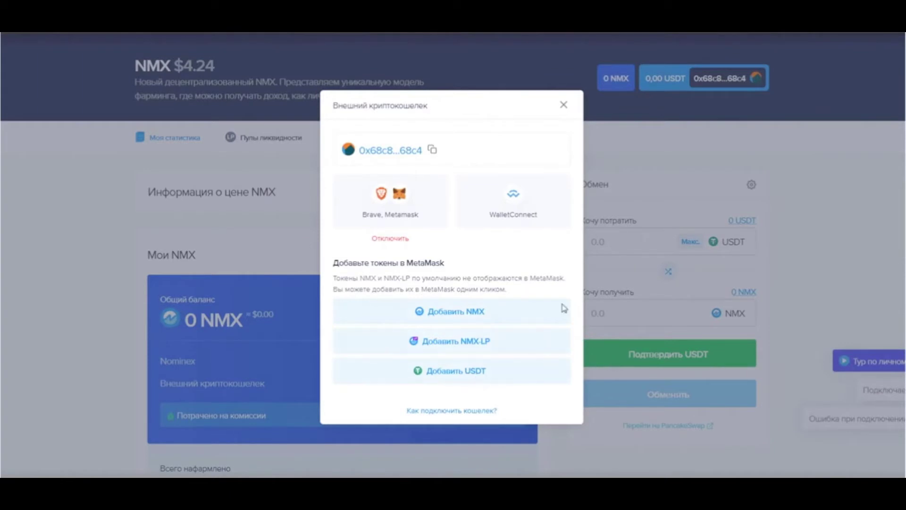
- Add the NMX, NMX-LP and USDT tokens to MetaMask and check the wallet's asset list
left_click(456, 318)
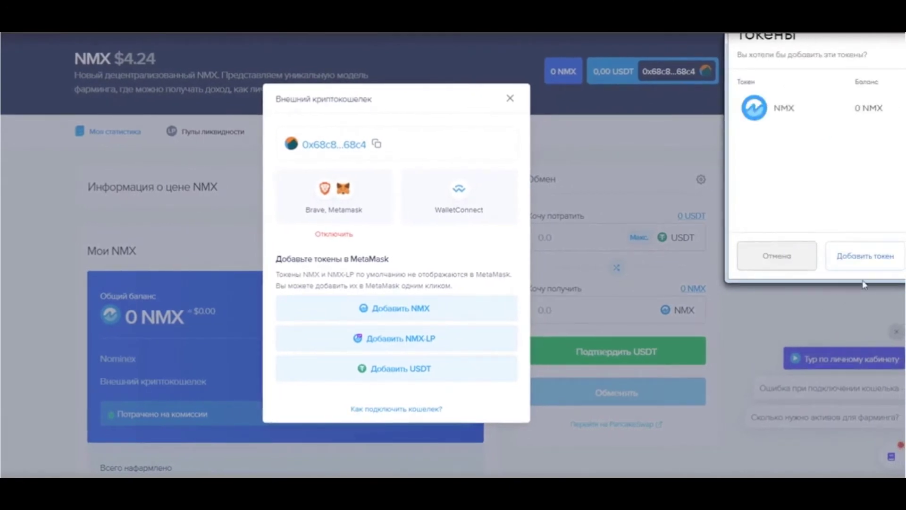
left_click(884, 261)
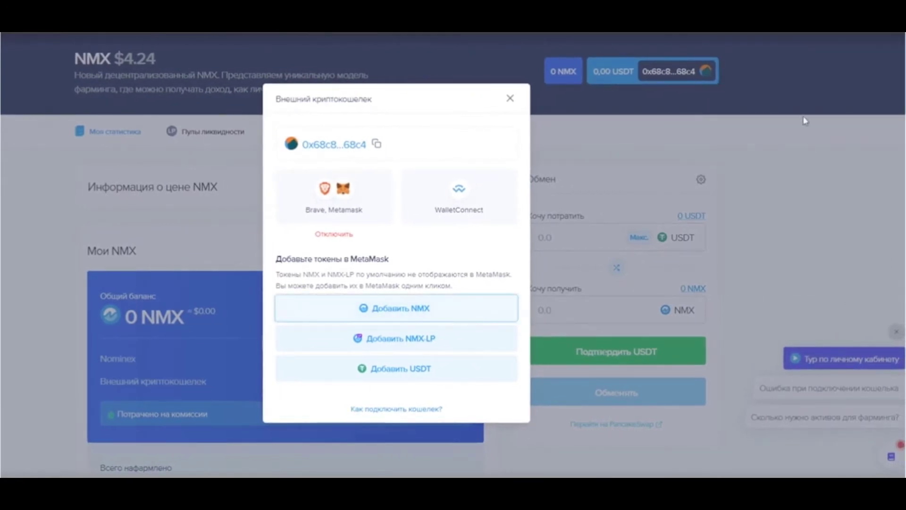
left_click(434, 344)
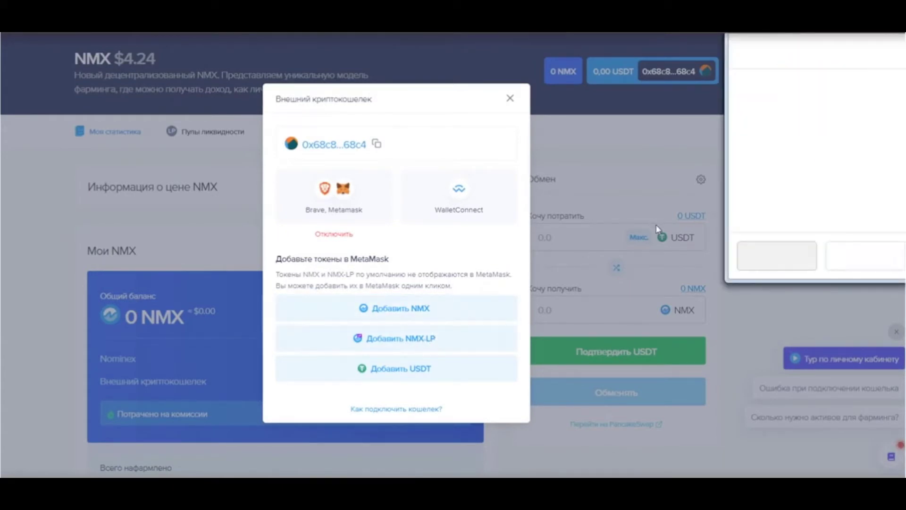
left_click(874, 267)
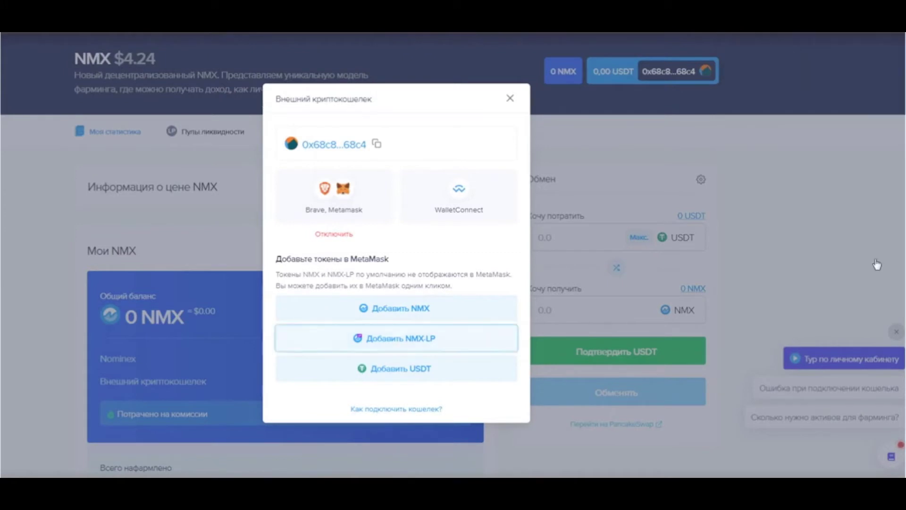
left_click(423, 378)
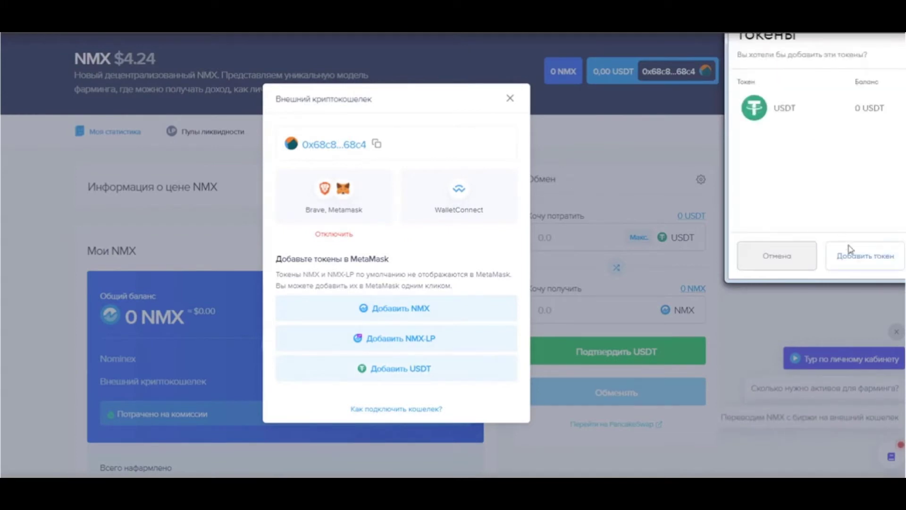
left_click(867, 256)
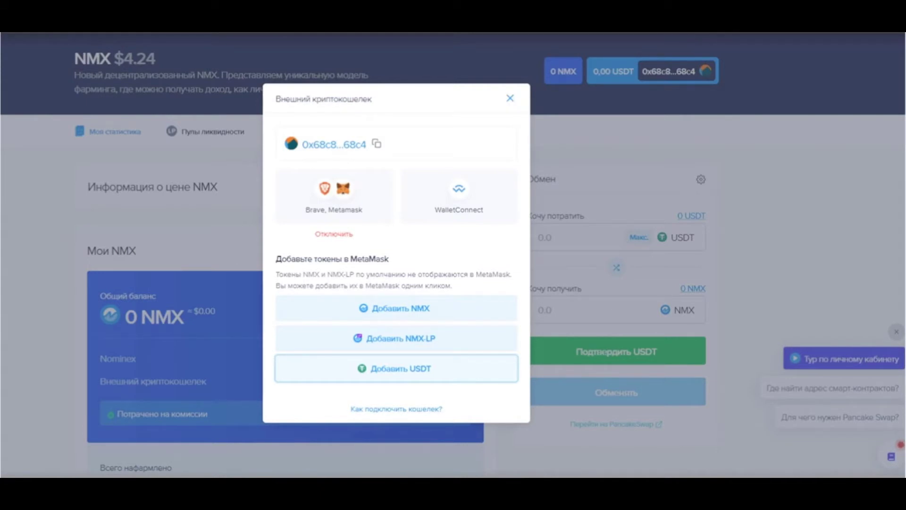
scroll(716, 253, "down", 3)
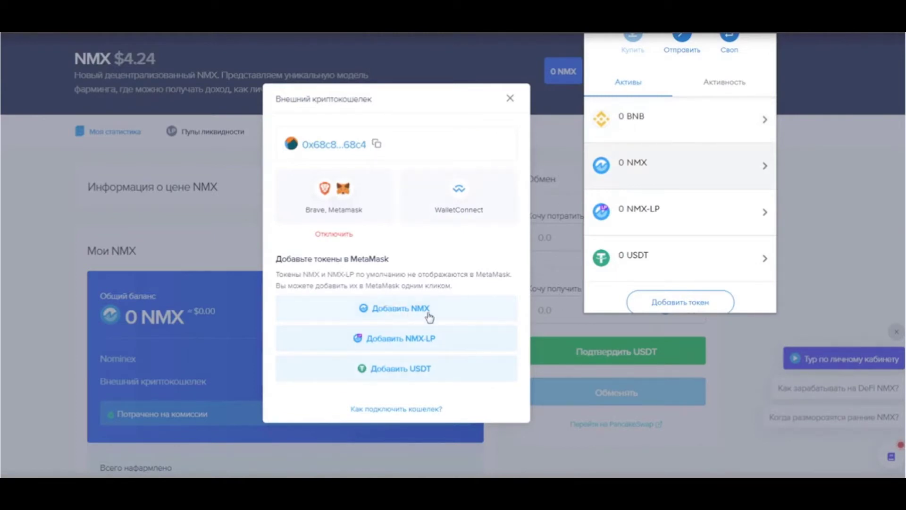
scroll(712, 194, "down", 1)
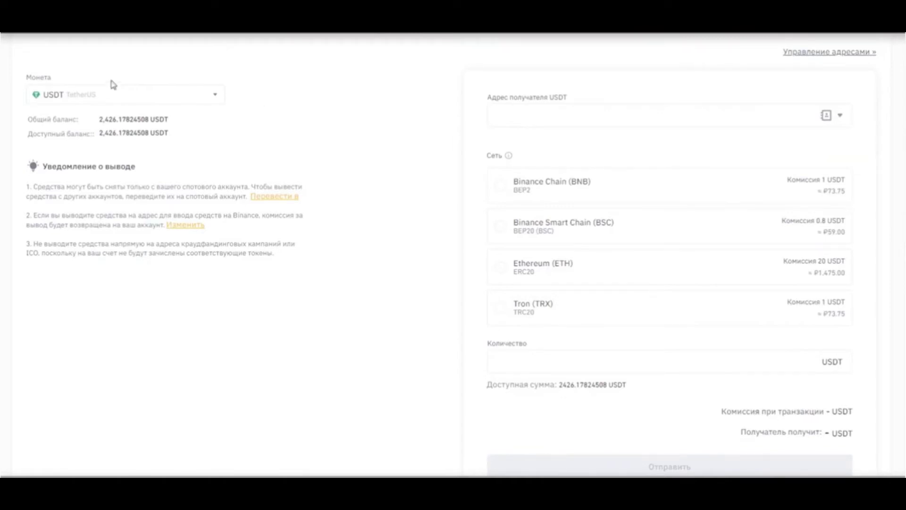
- On Binance's USDT withdrawal page, paste the MetaMask wallet address as the recipient address
left_click(557, 125)
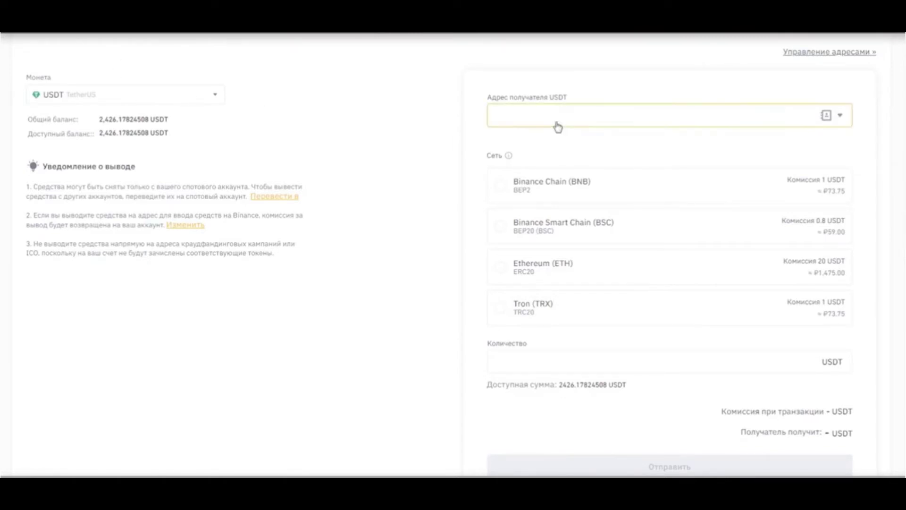
key("ctrl+v")
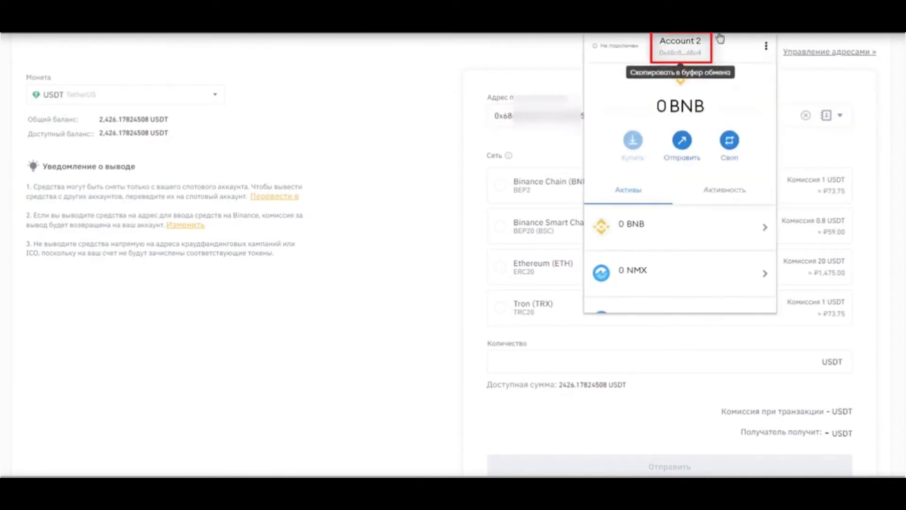
left_click(510, 90)
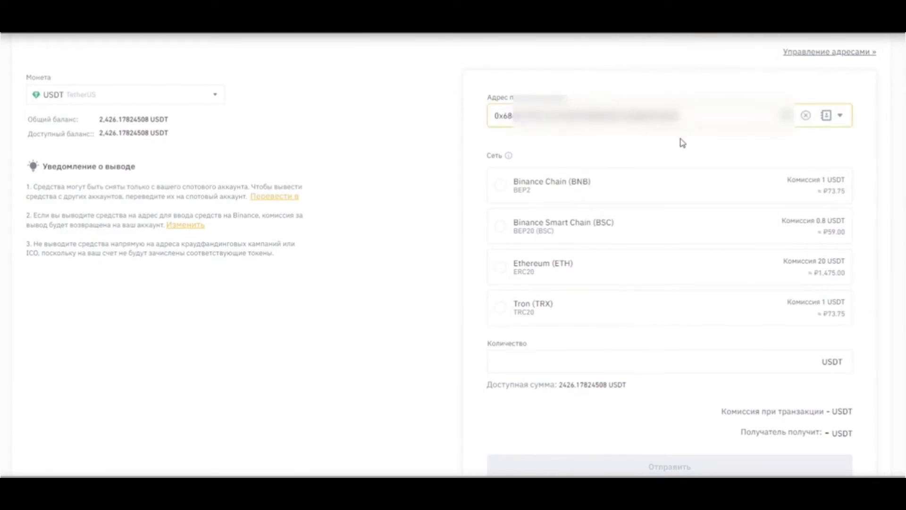
- Select the Binance Smart Chain (BSC) network, answering that the service supports BSC, unsupported assets would be lost and BSC uses BEP20
left_click(501, 231)
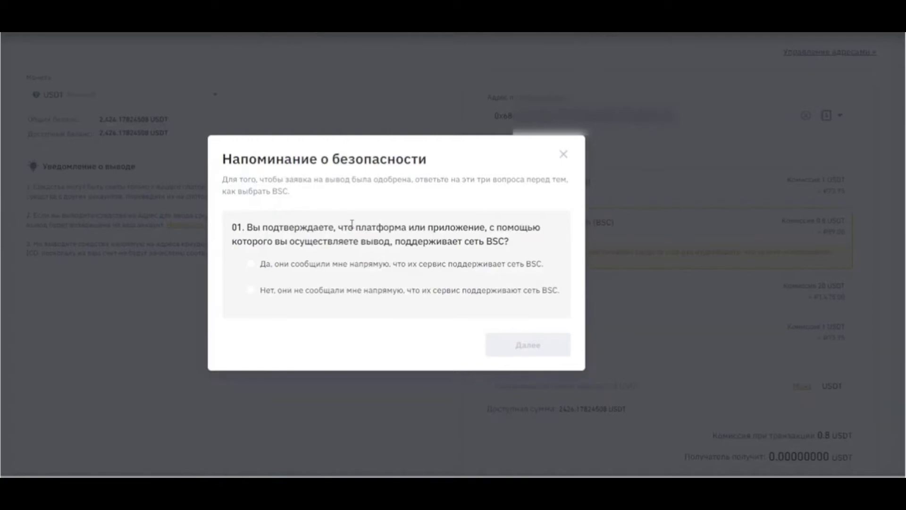
left_click(338, 273)
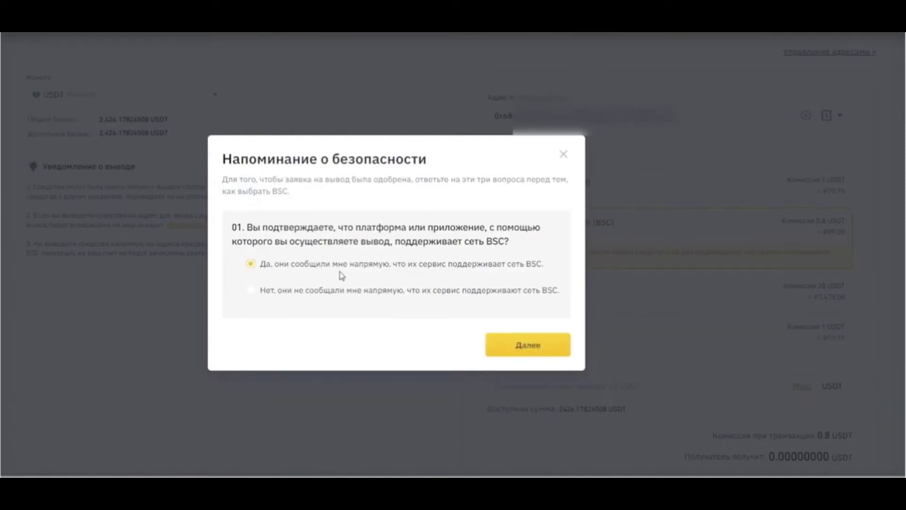
left_click(531, 346)
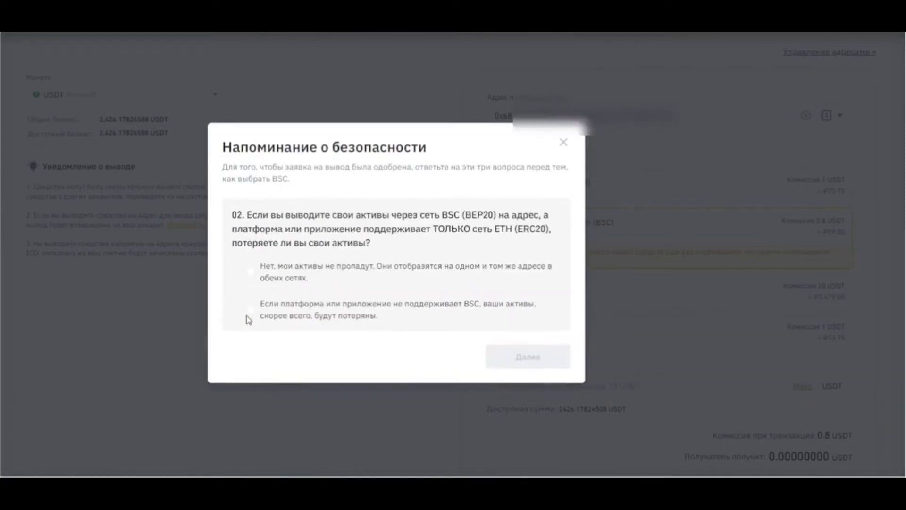
left_click(251, 310)
left_click(531, 358)
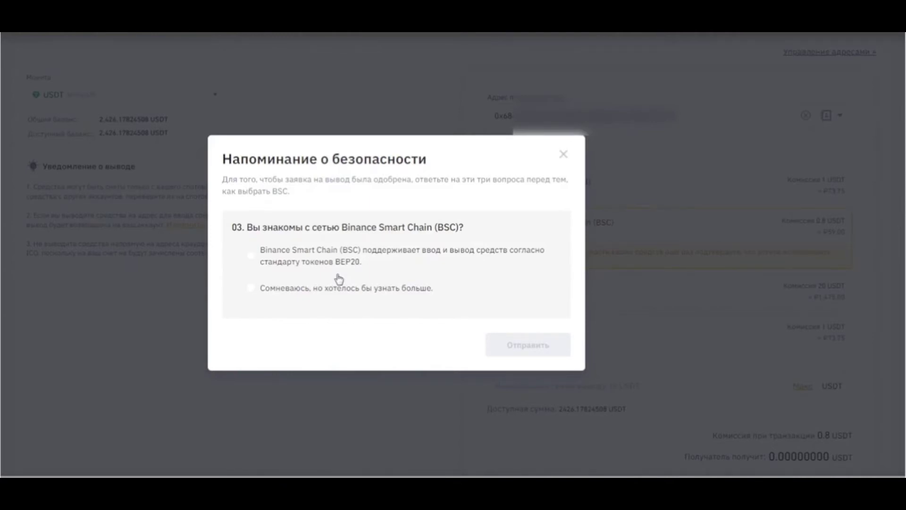
left_click(250, 256)
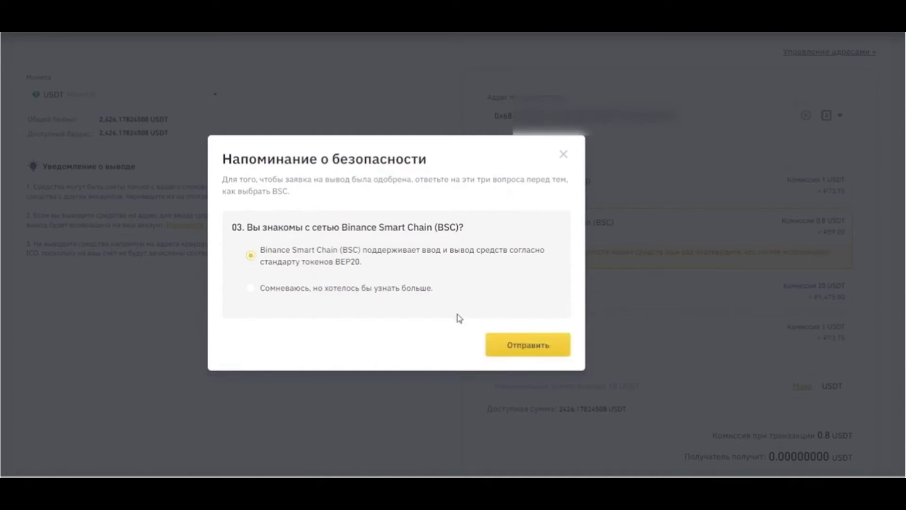
left_click(530, 344)
left_click(396, 348)
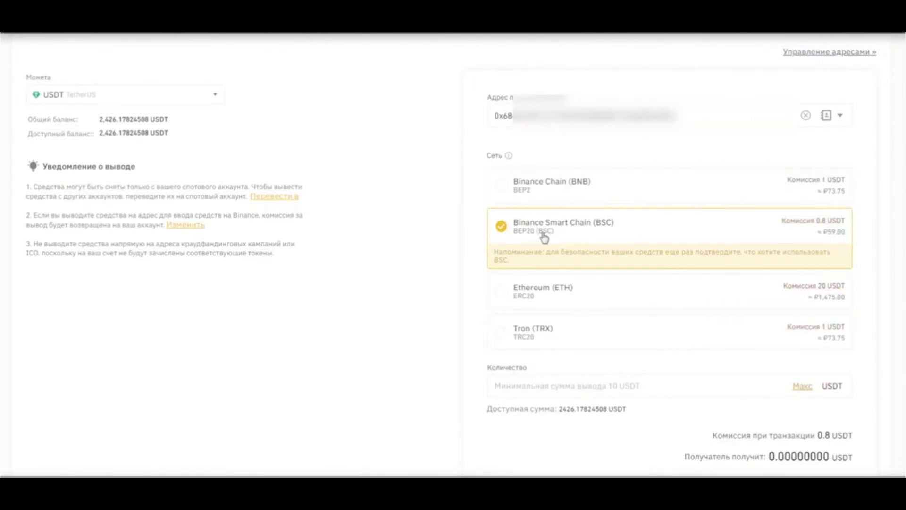
- Set the withdrawal amount to 1000.8 USDT to cover the network fee and submit the withdrawal
left_click(594, 387)
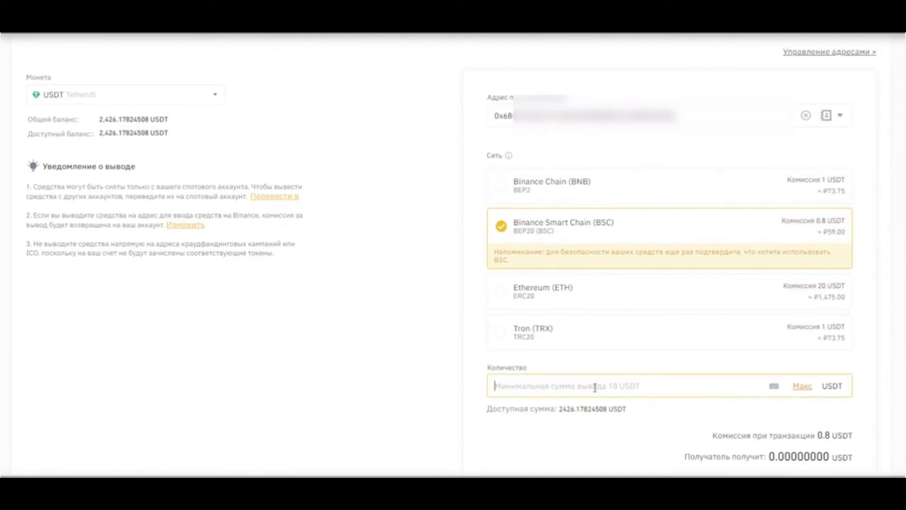
type("1000")
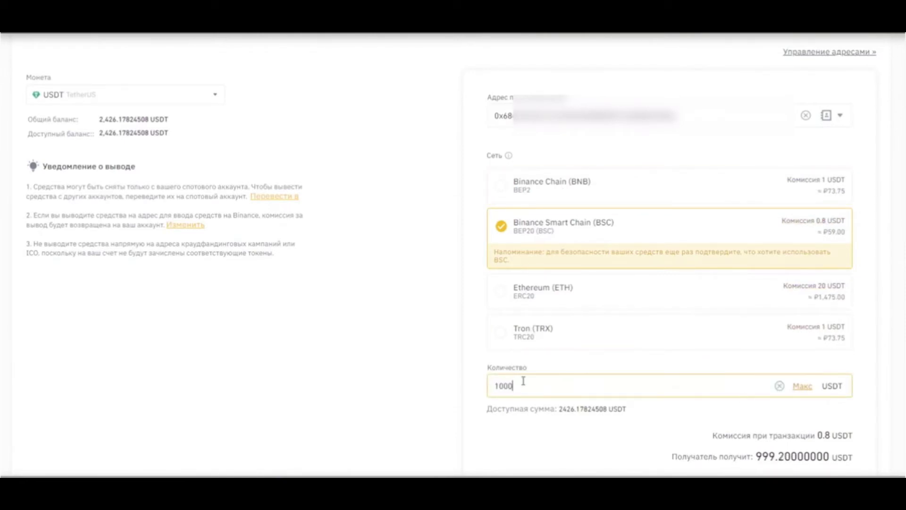
key("BackSpace")
type("1000.8")
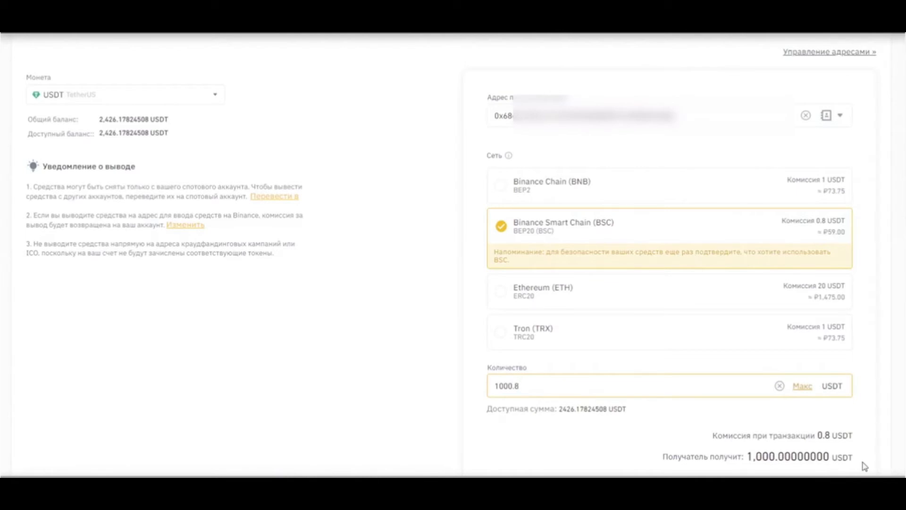
key("Return")
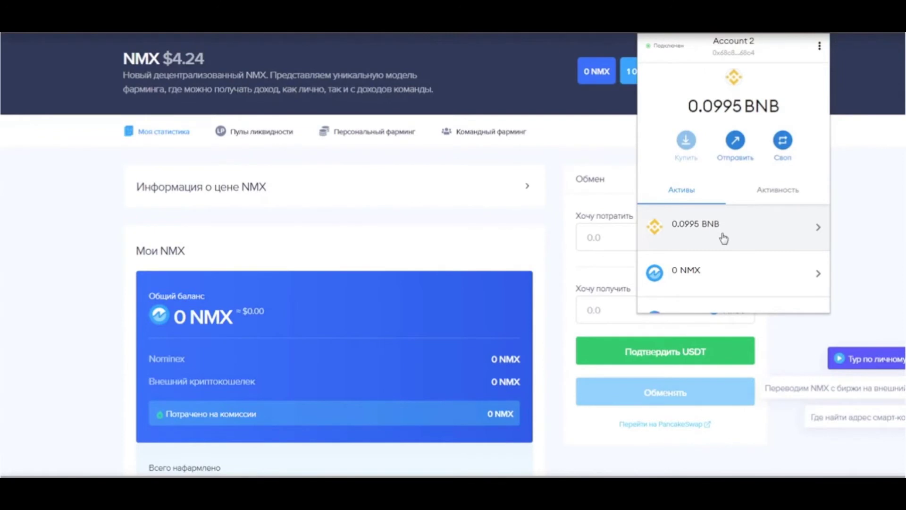
- Back on Nominex, check the BNB, NMX, NMX-LP and USDT balances in the wallet and close it
scroll(724, 238, "down", 3)
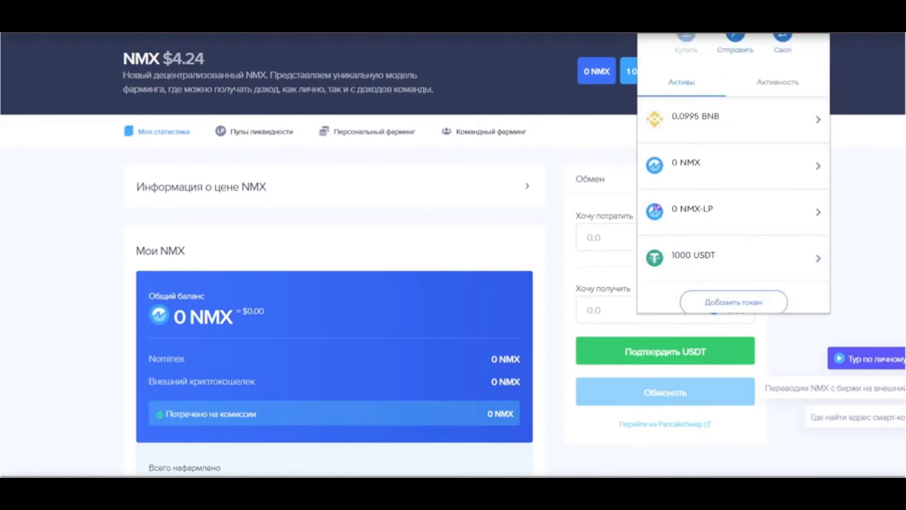
left_click(779, 119)
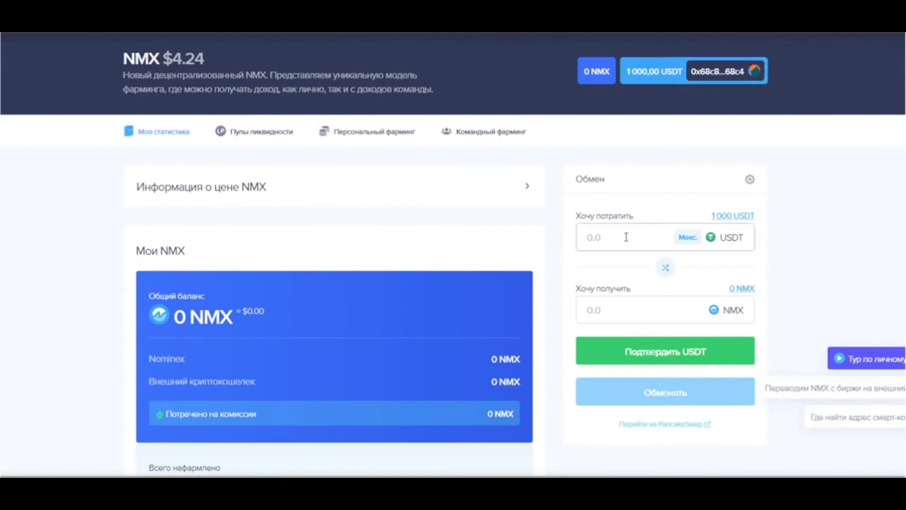
mouse_move(272, 35)
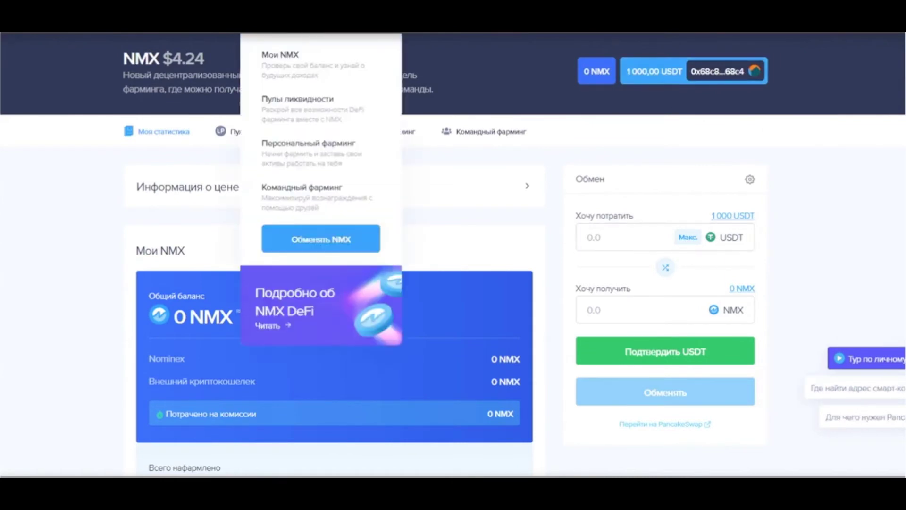
- Exchange 500 USDT for NMX, approving USDT spending and confirming the swap in the wallet
left_click(718, 228)
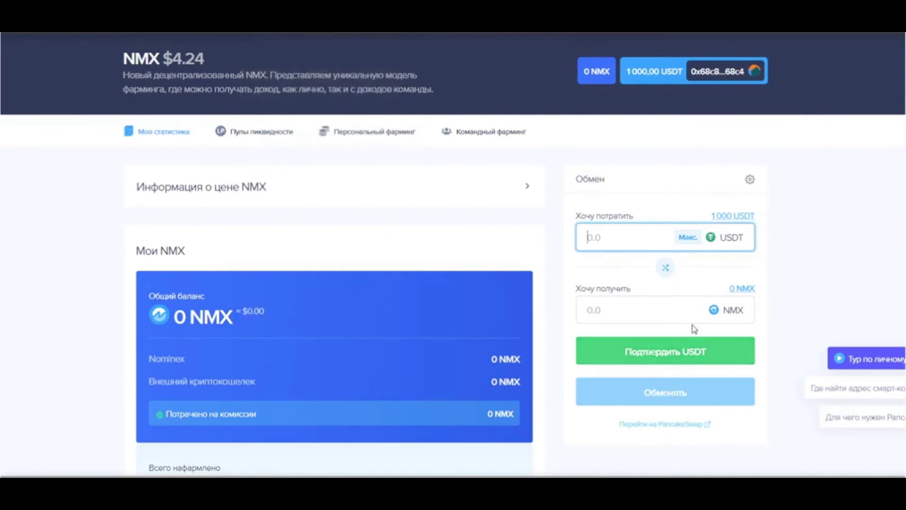
type("00")
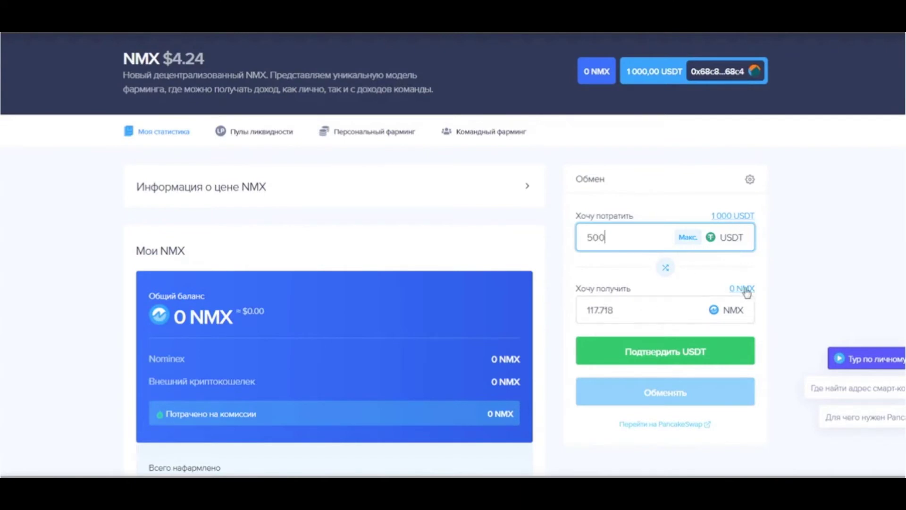
left_click(697, 354)
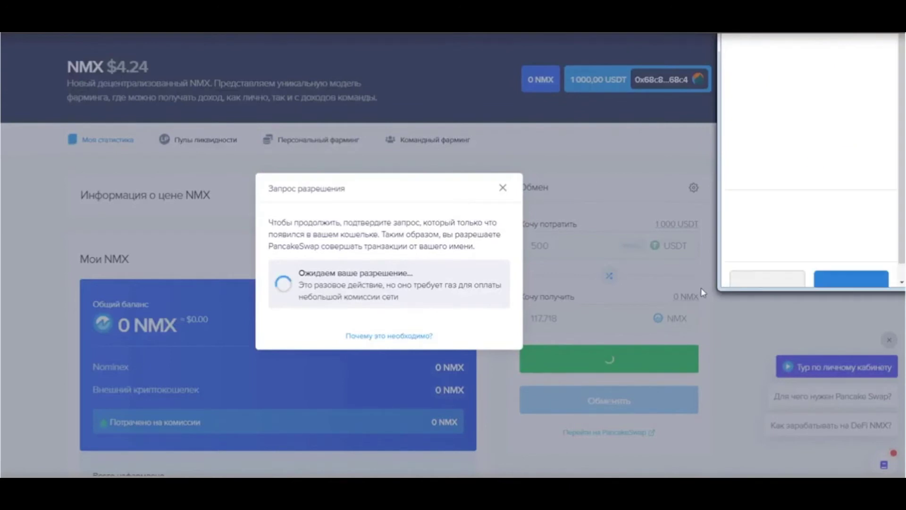
scroll(845, 233, "down", 2)
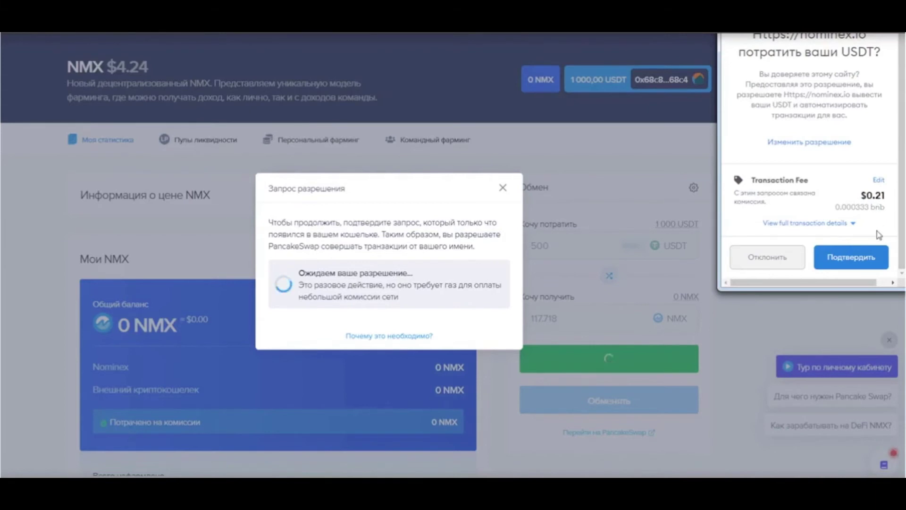
left_click(867, 261)
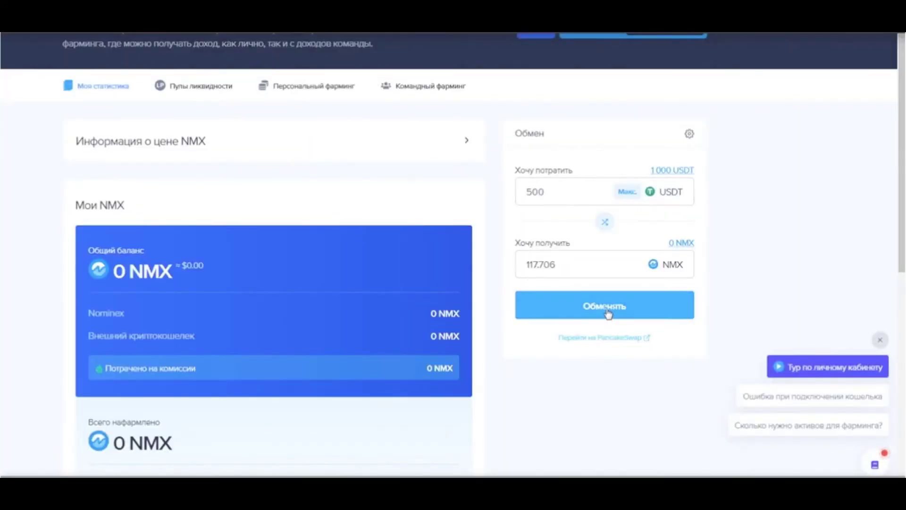
left_click(609, 313)
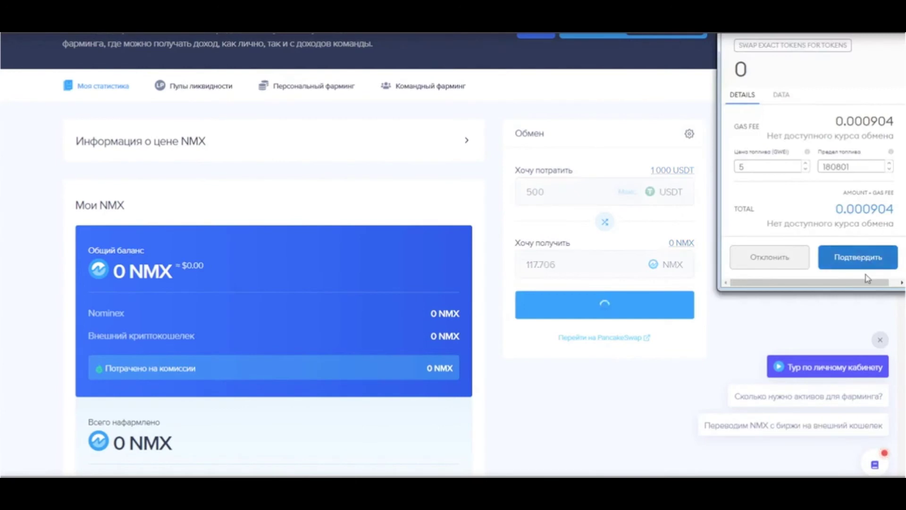
left_click(871, 258)
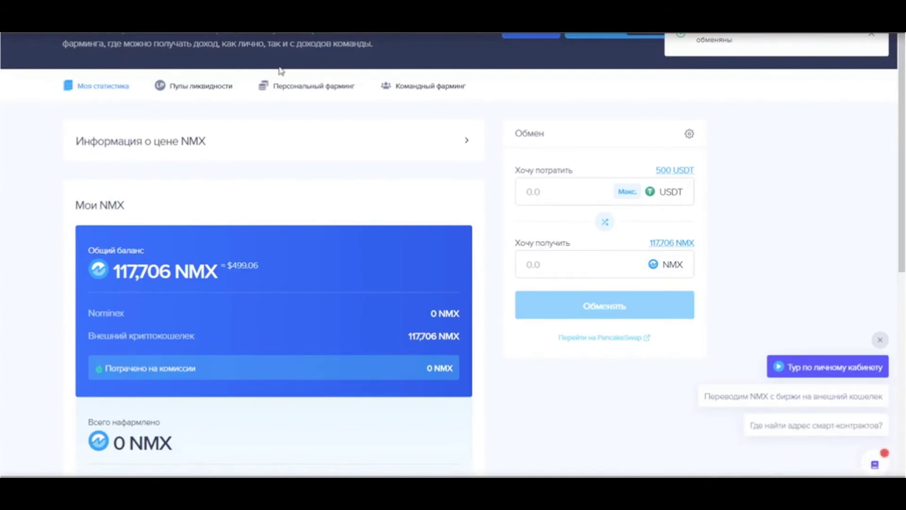
- In the NMX-USDT liquidity pool, try to add liquidity based on the full 500 USDT balance and dismiss the resulting notice
left_click(210, 91)
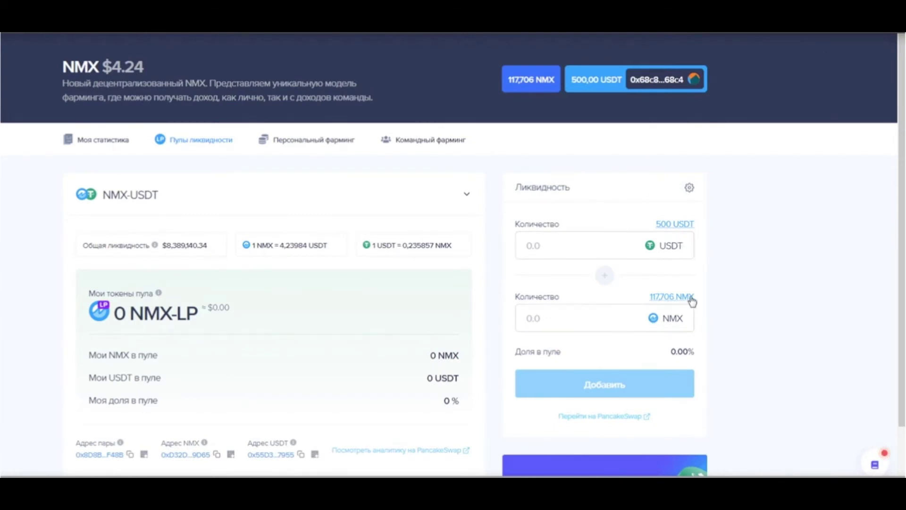
left_click(688, 225)
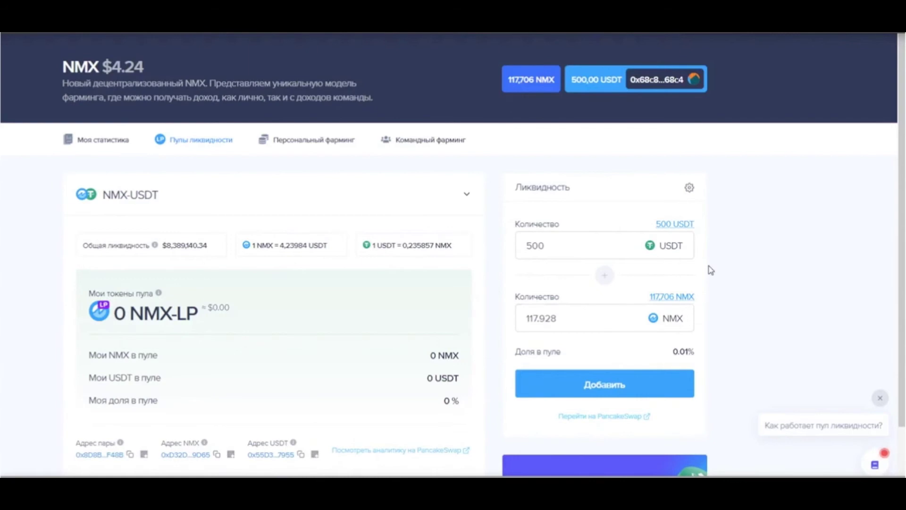
scroll(740, 275, "down", 1)
left_click(621, 333)
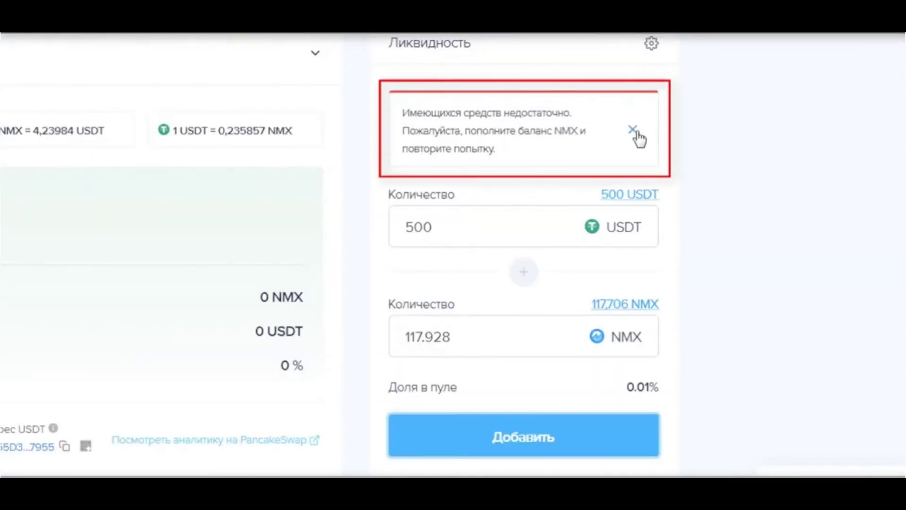
left_click(634, 131)
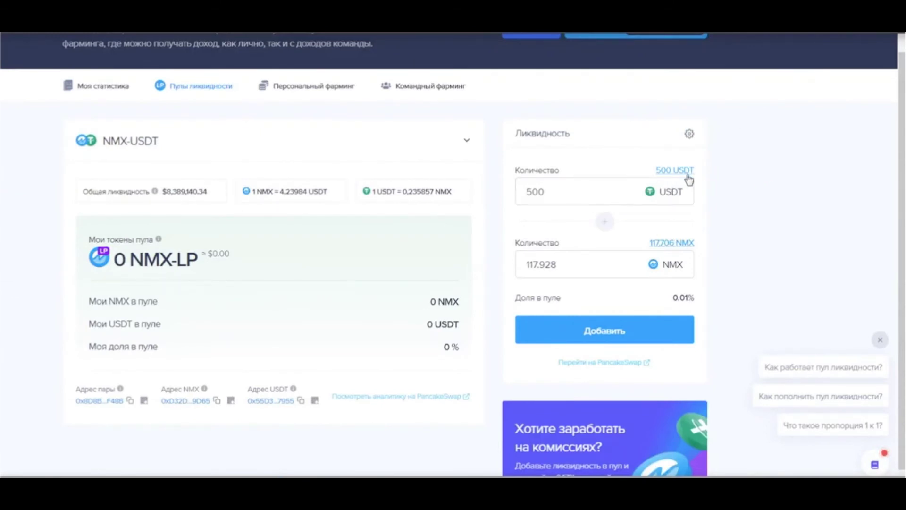
- Compare the pool amounts calculated from the full NMX balance with those calculated from the full USDT balance
left_click(676, 243)
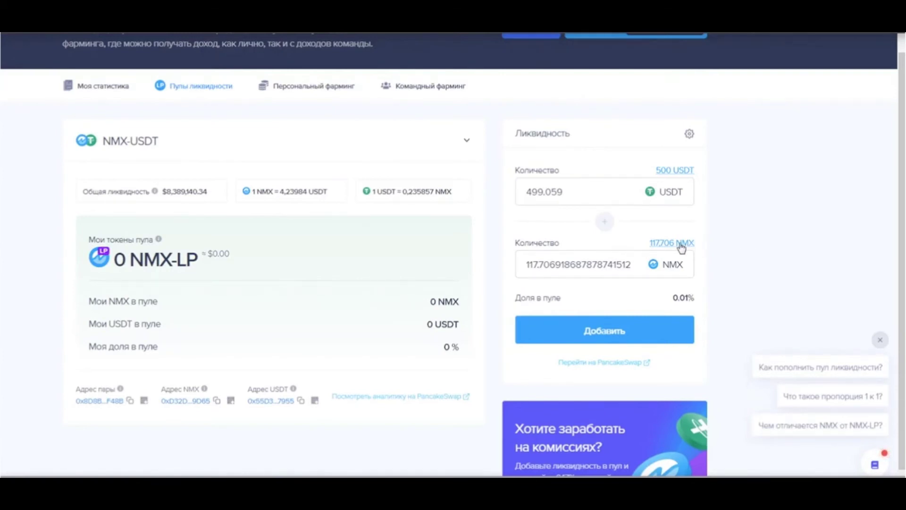
double_click(569, 192)
left_click(593, 194)
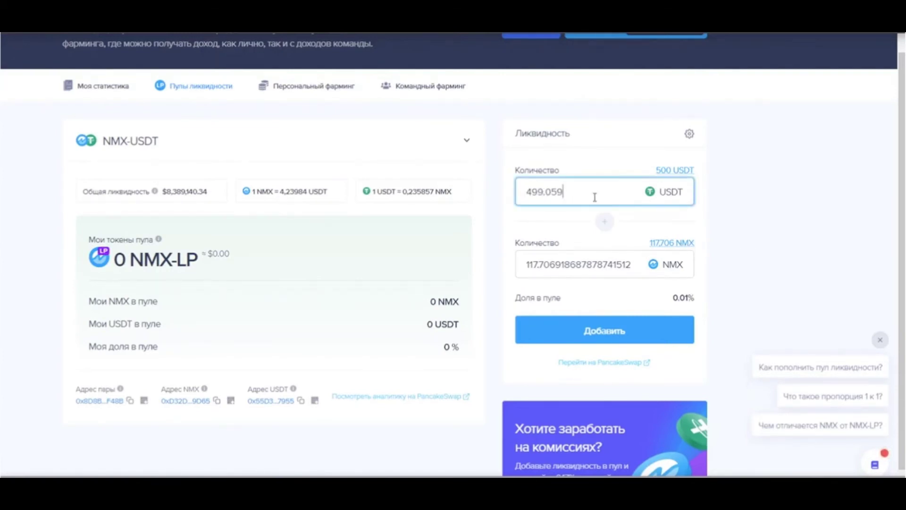
left_click(675, 171)
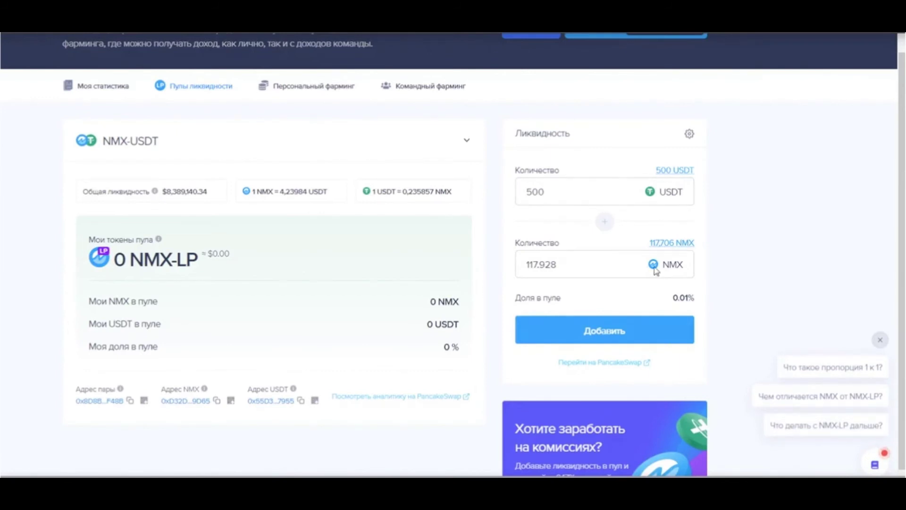
left_click(676, 245)
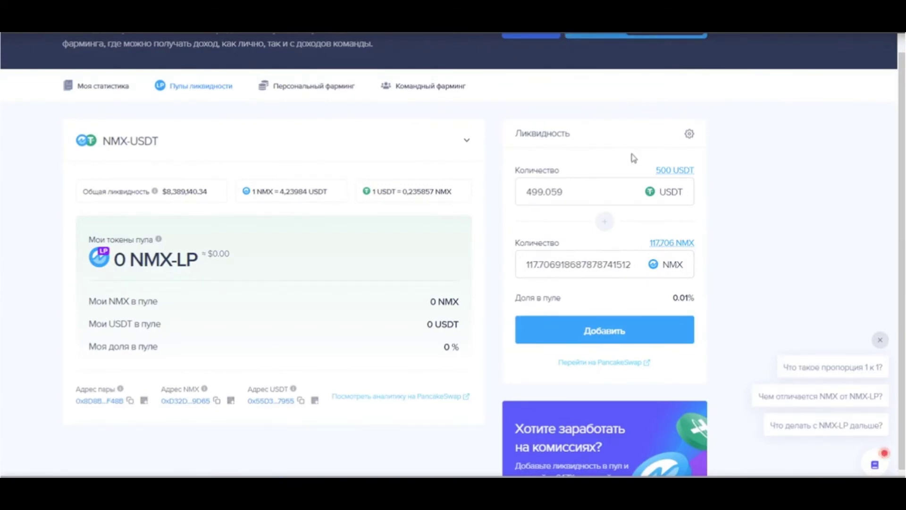
left_click(676, 170)
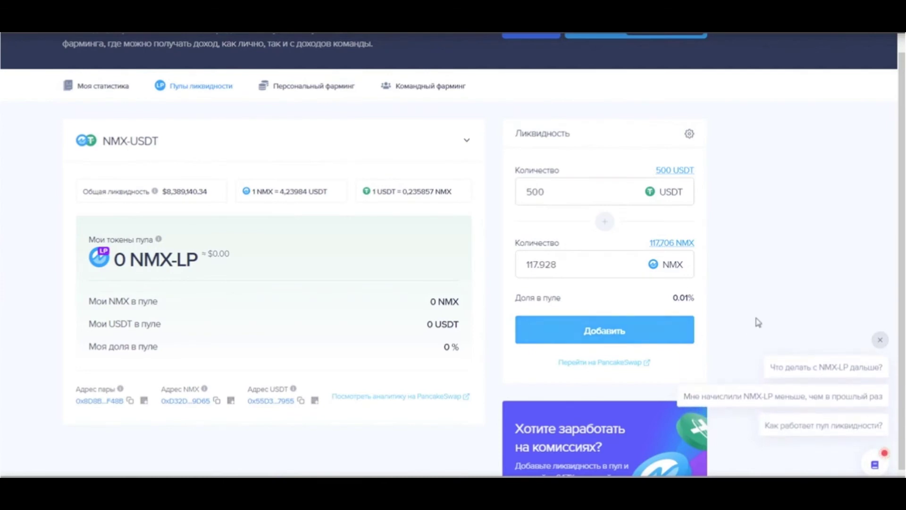
- Add liquidity to the NMX-USDT pool using the full NMX balance with 499.059 USDT, and confirm the transaction in the wallet
left_click(682, 245)
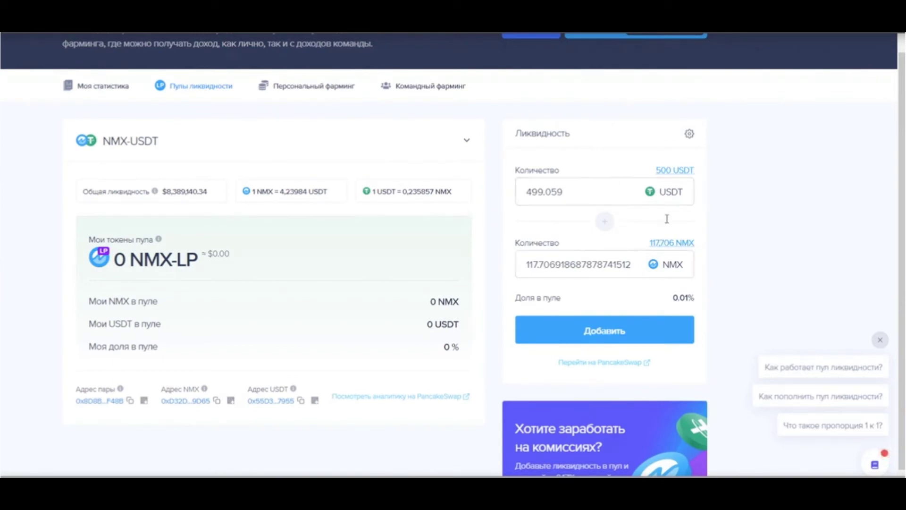
left_click(614, 334)
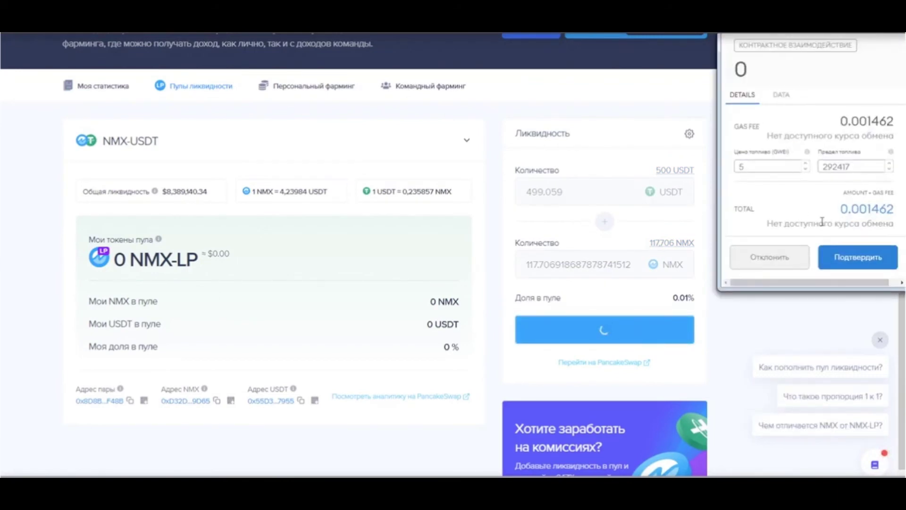
left_click(858, 258)
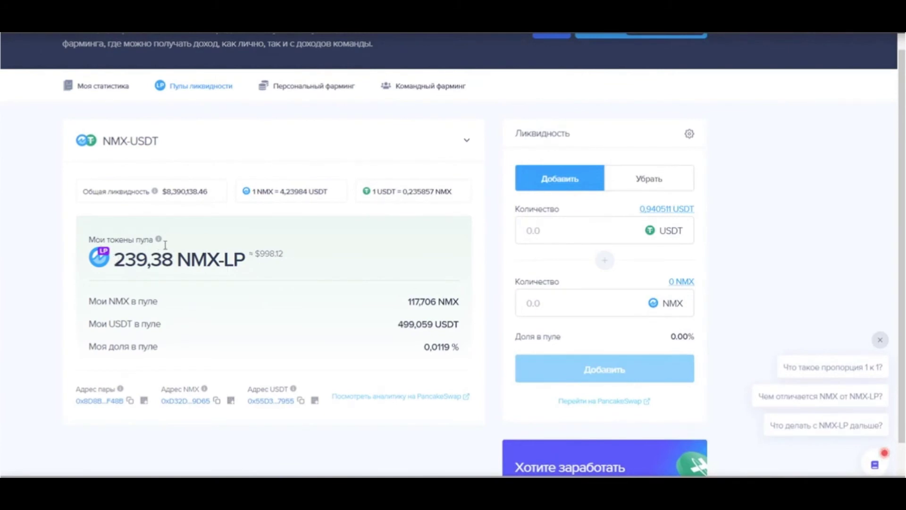
double_click(221, 263)
left_click(295, 284)
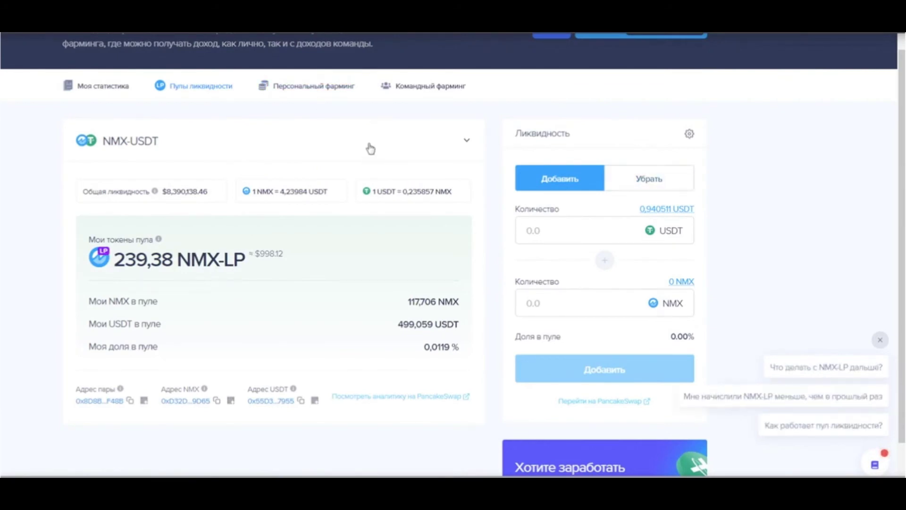
- In personal farming, stake the full NMX-LP balance, signing the permission request and confirming the staking transaction in the wallet
left_click(339, 89)
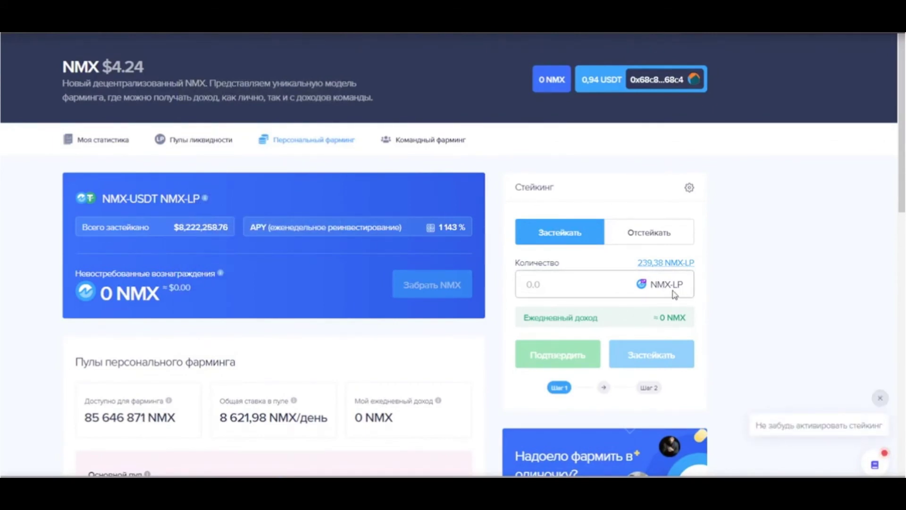
left_click(676, 265)
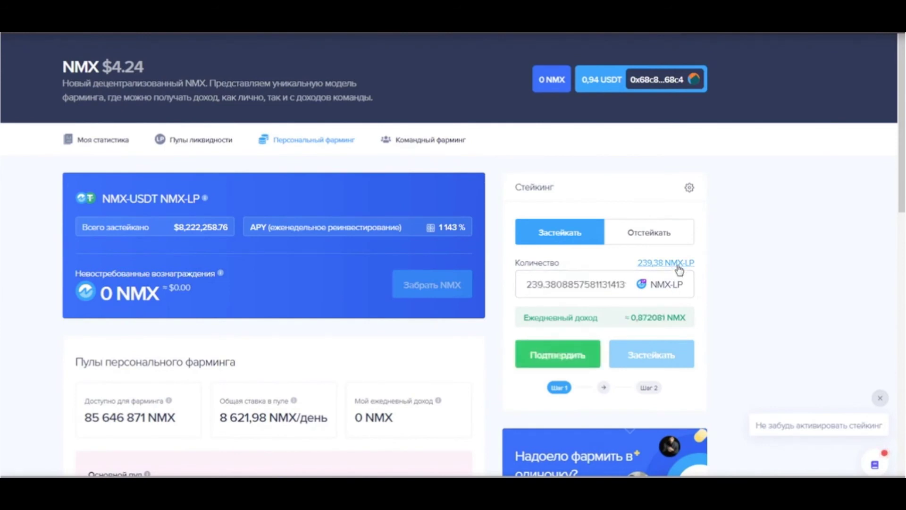
left_click(567, 359)
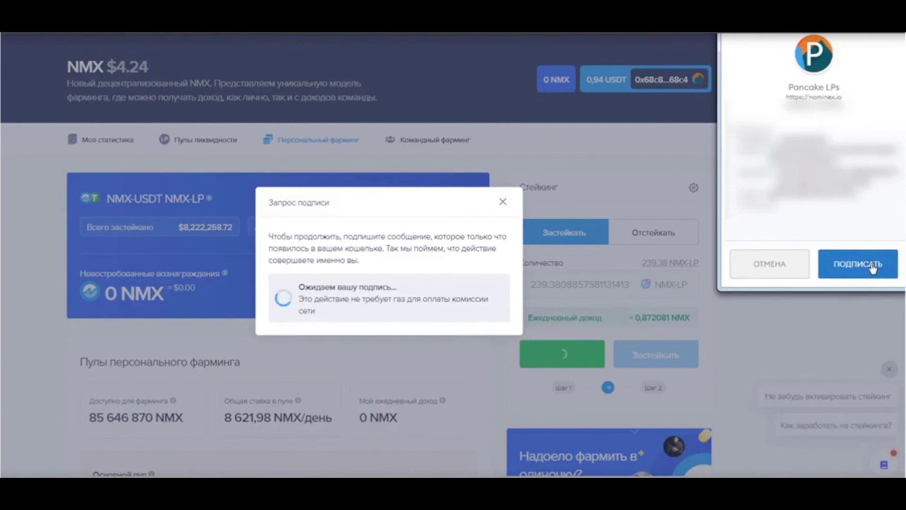
left_click(873, 266)
left_click(680, 366)
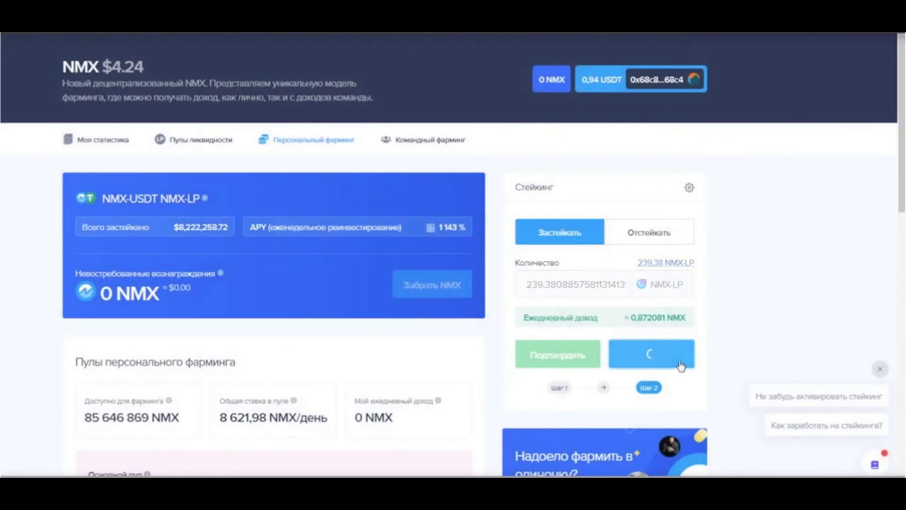
left_click(877, 260)
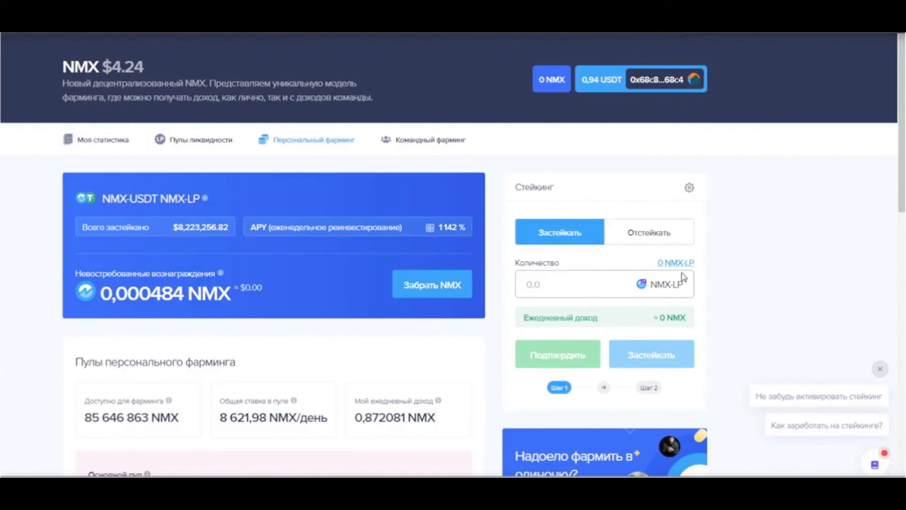
- Examine the unclaimed rewards, the main and bonus farming pool rates, and the holder bonus conditions
scroll(368, 207, "down", 1)
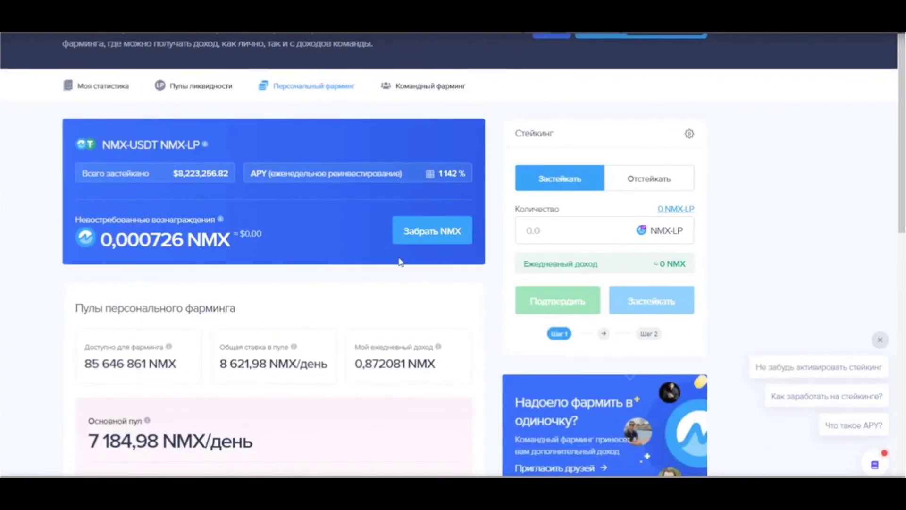
scroll(378, 211, "down", 2)
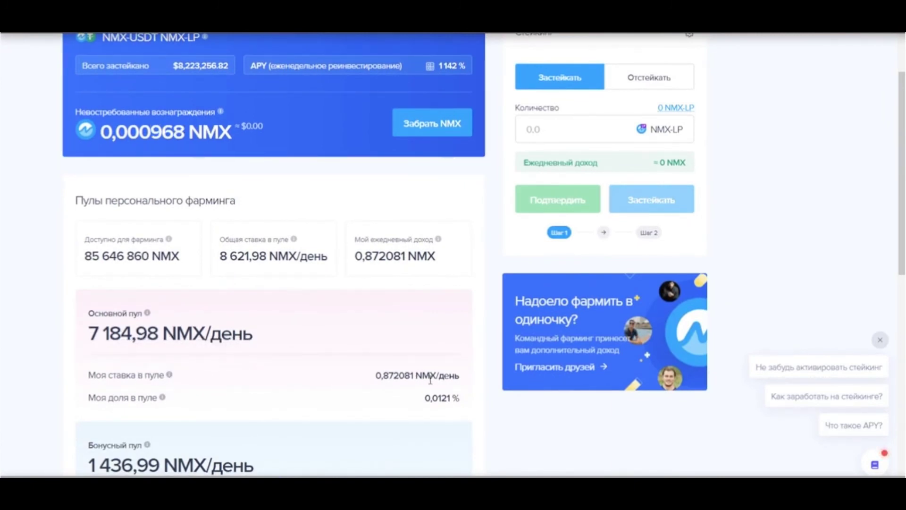
scroll(419, 326, "up", 5)
scroll(419, 326, "down", 2)
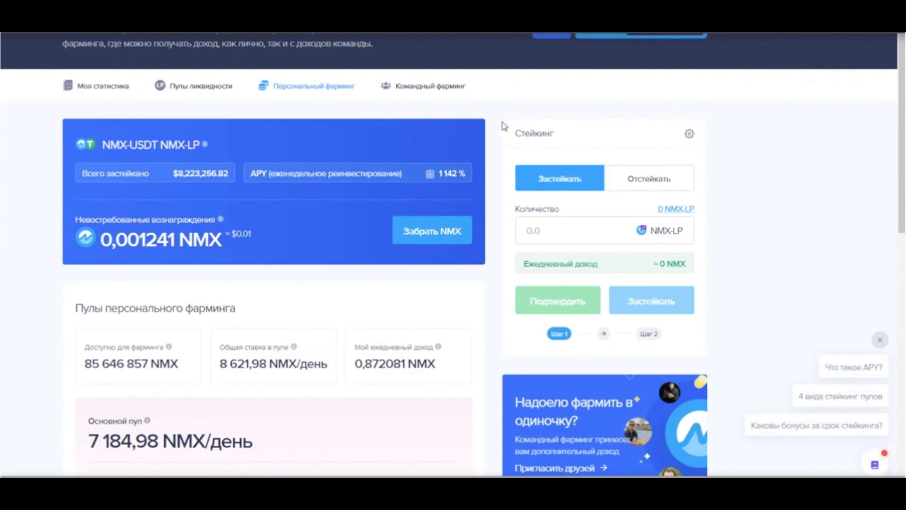
scroll(482, 263, "down", 5)
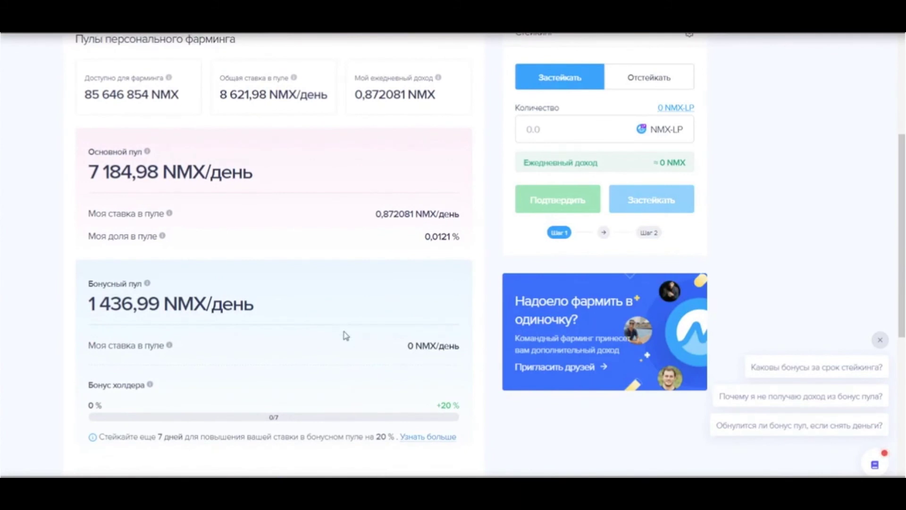
scroll(345, 340, "down", 1)
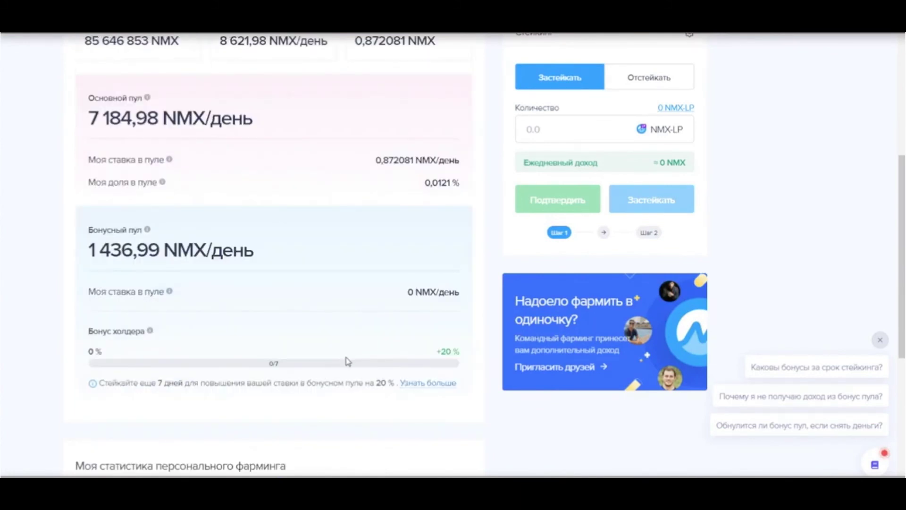
mouse_move(150, 331)
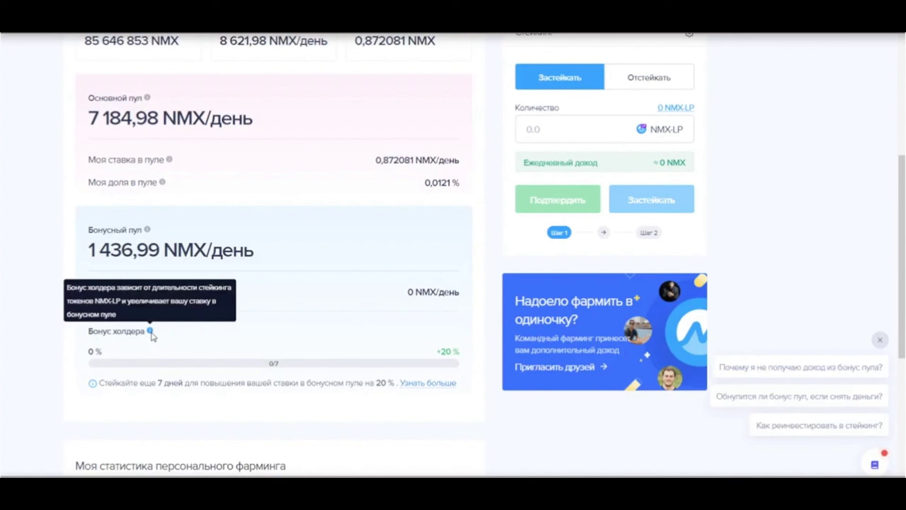
left_click_drag(144, 383, 281, 382)
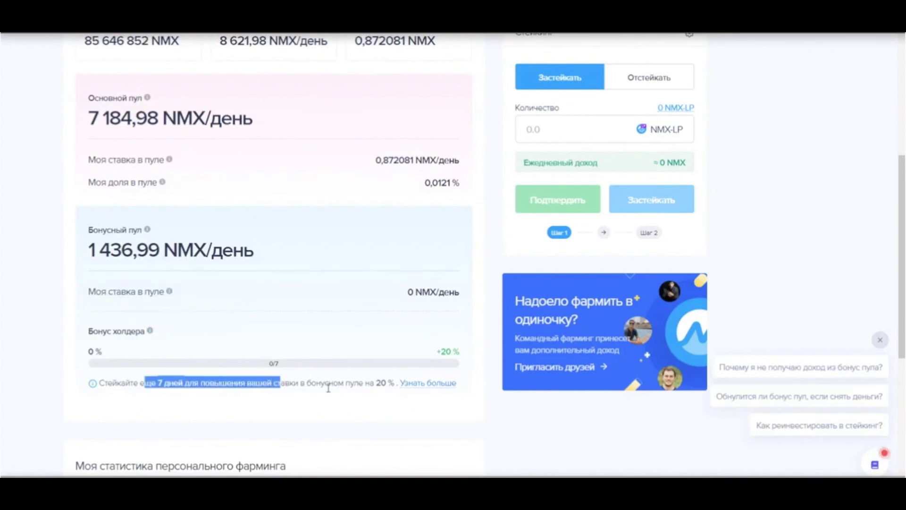
left_click(326, 384)
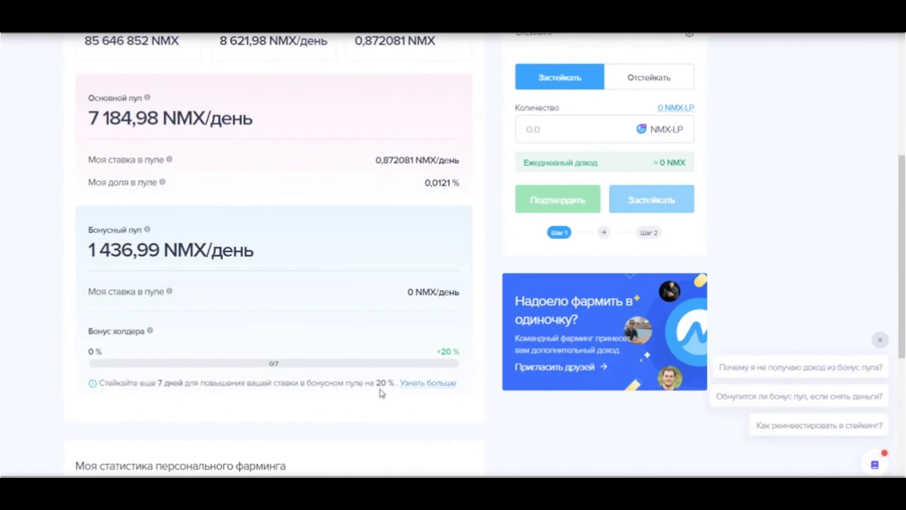